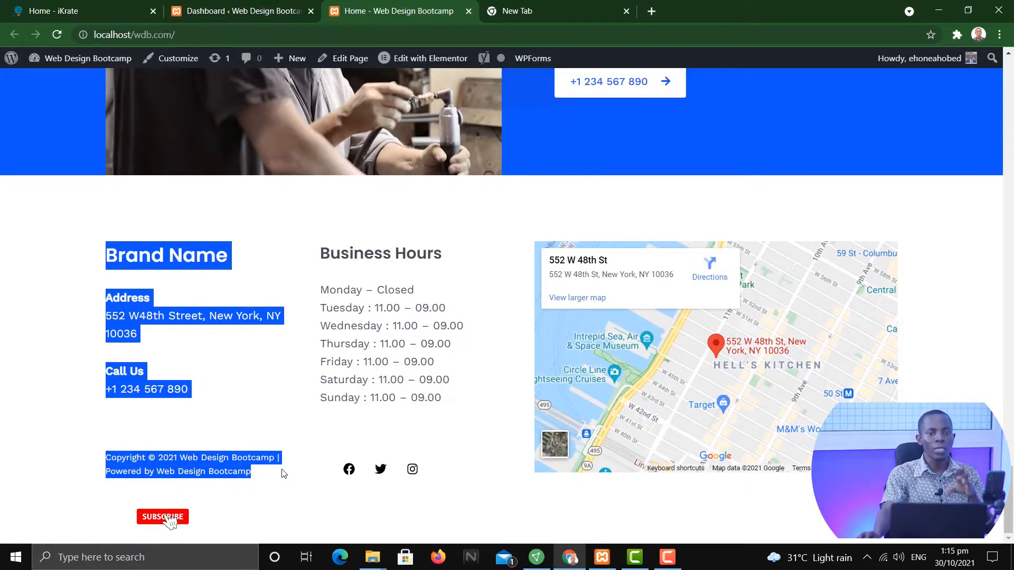
# - Examine the Business Hours section in the home page footer and review the page back up to its header
pyautogui.click(322, 226)
pyautogui.moveTo(321, 225); pyautogui.dragTo(437, 423)
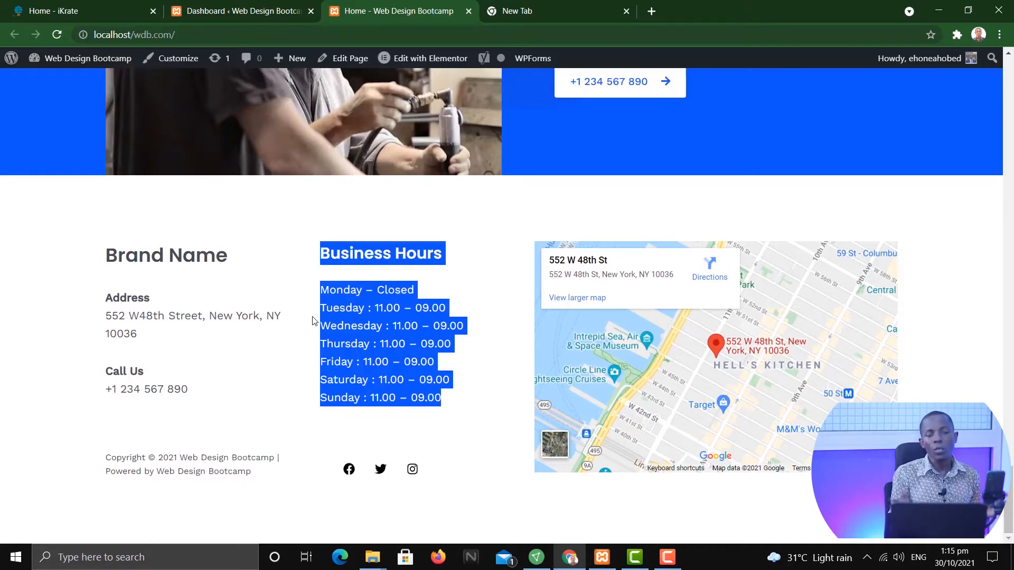
pyautogui.scroll(20, 313, 321)
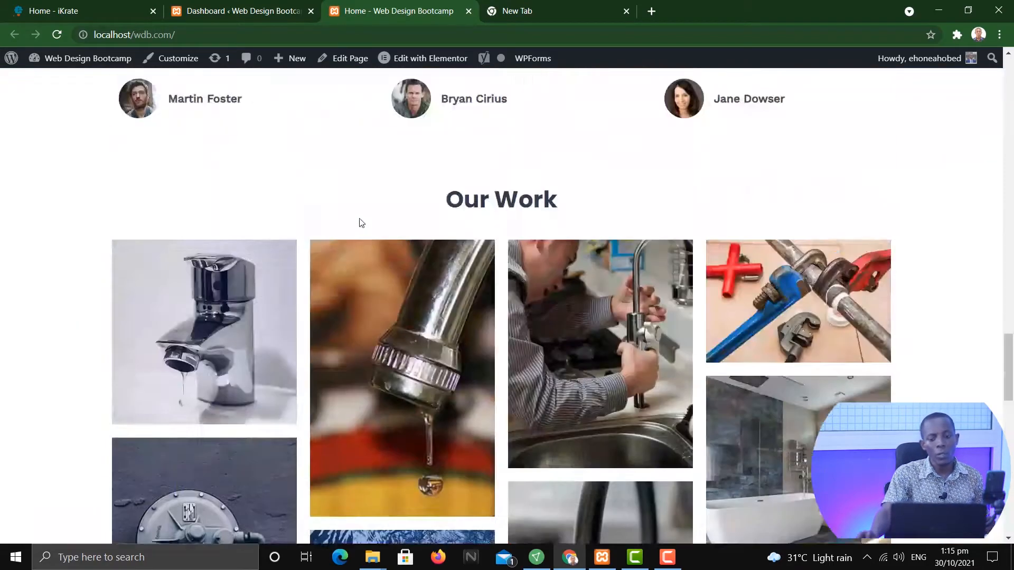
pyautogui.scroll(7, 391, 185)
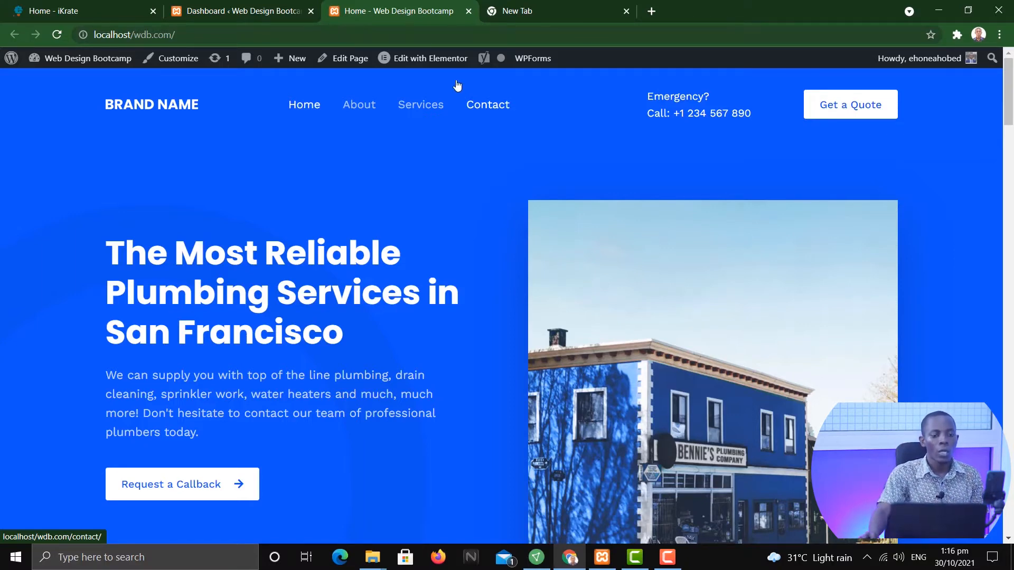
# - Open the Appearance Widgets page from the WordPress dashboard and dismiss the block widgets welcome guide
pyautogui.click(235, 11)
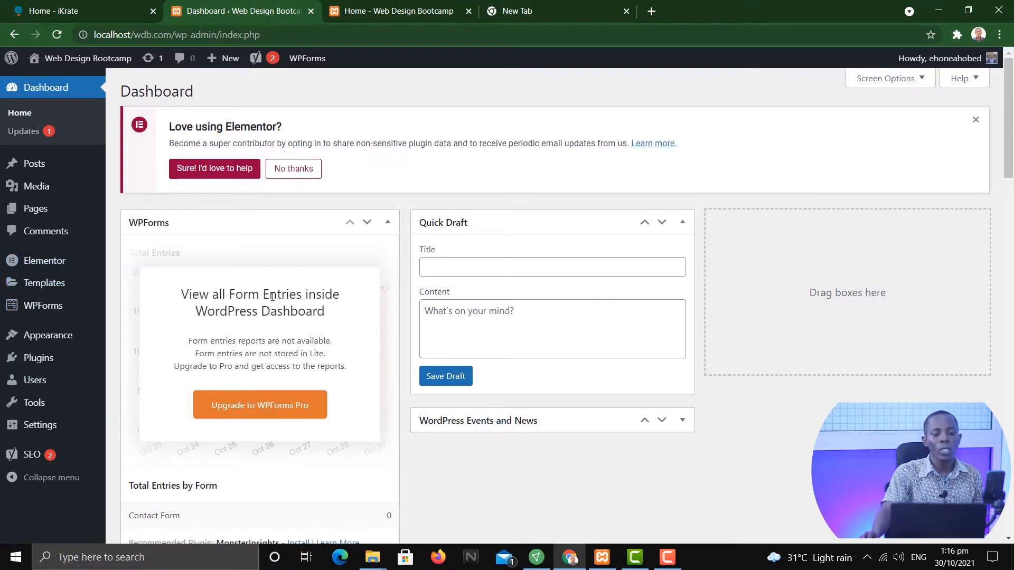
pyautogui.moveTo(61, 343)
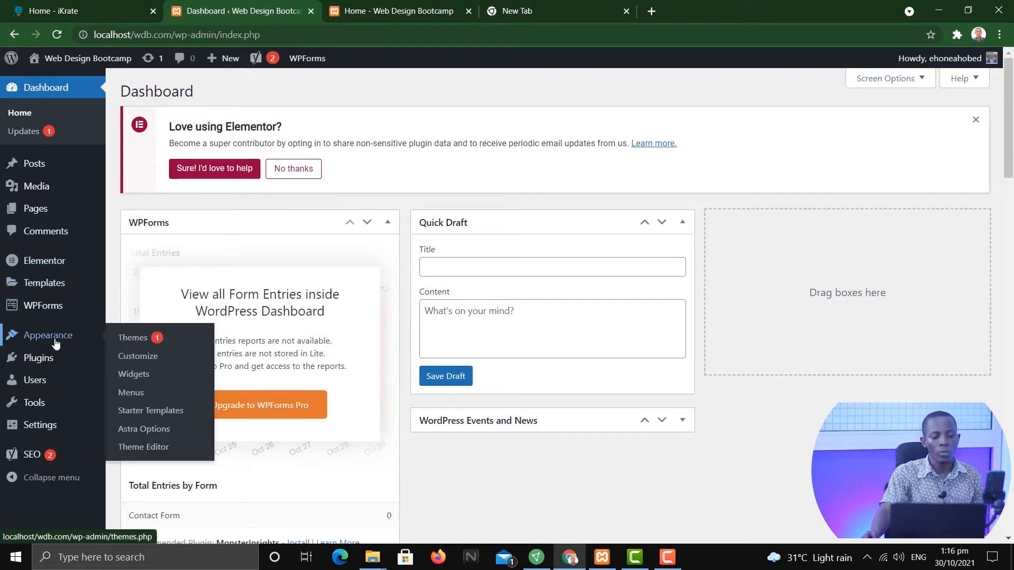
pyautogui.click(141, 378)
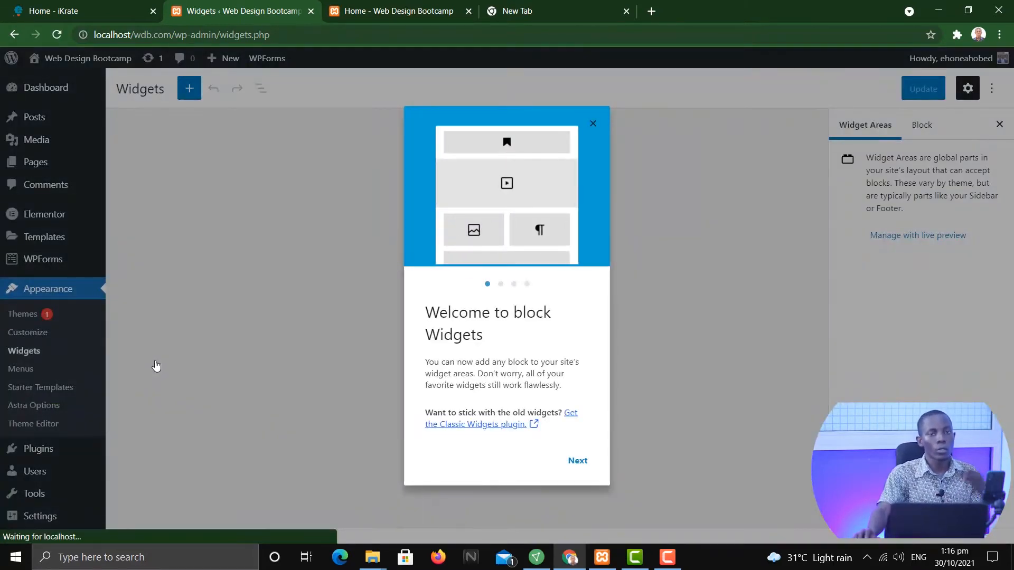
pyautogui.click(593, 126)
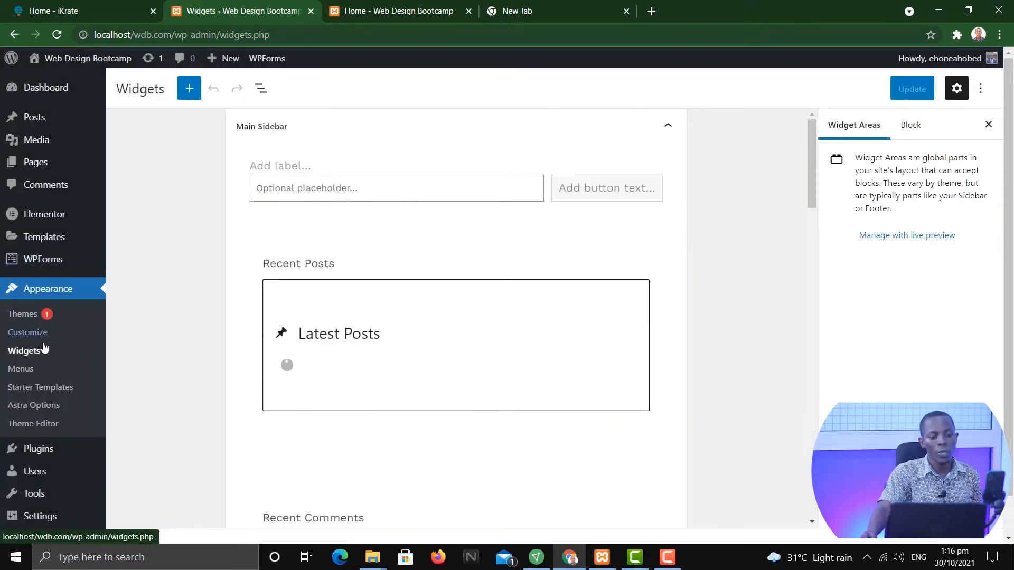
pyautogui.click(26, 352)
# - Review the widgets in the Main Sidebar area and toggle that area's content
pyautogui.scroll(-3, 640, 324)
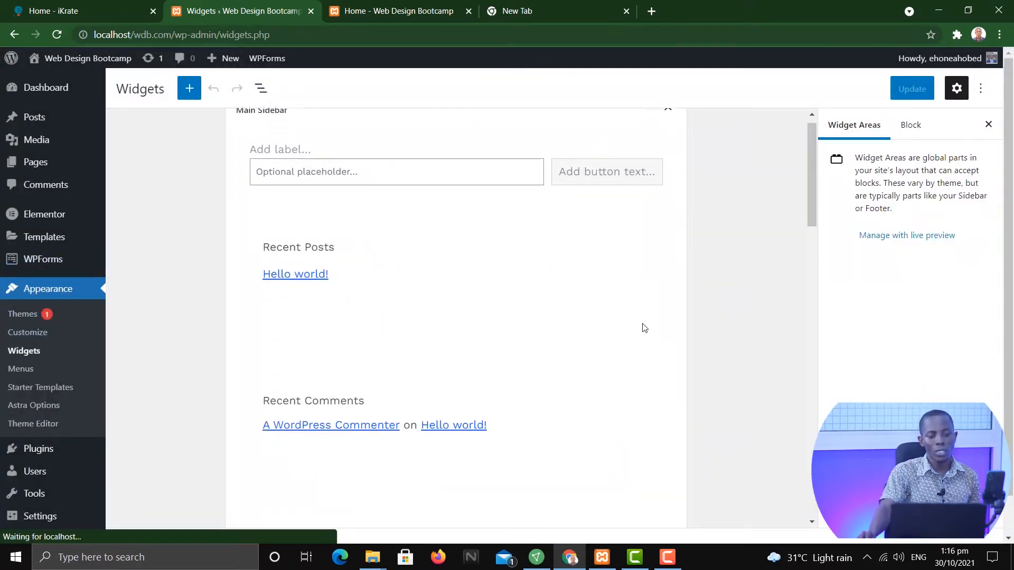
pyautogui.scroll(3, 640, 326)
pyautogui.click(666, 127)
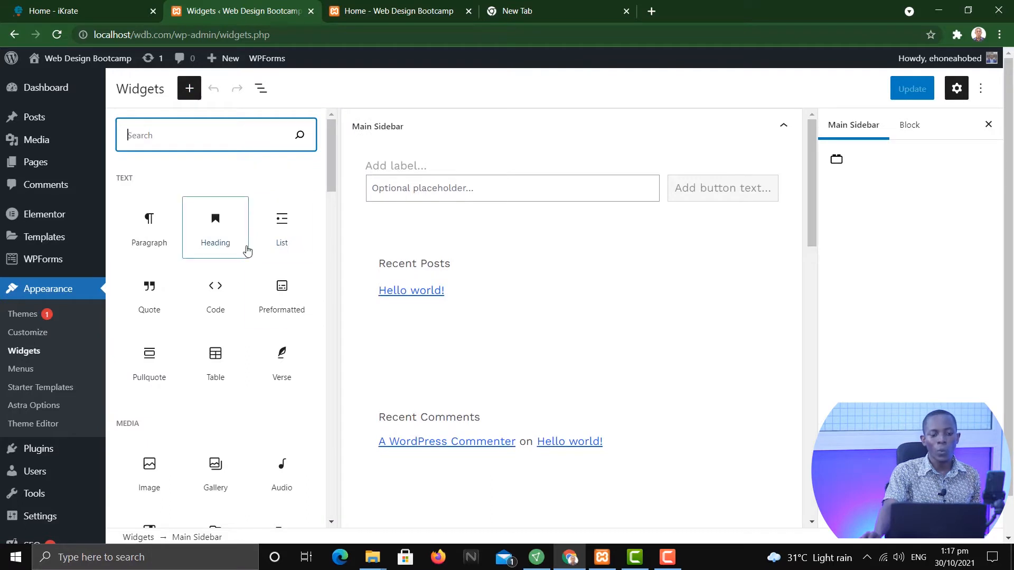
# - Browse the available widget blocks, from text and media to design, widgets and embeds, and look up "searc"
pyautogui.scroll(-2, 222, 264)
pyautogui.scroll(-10, 233, 272)
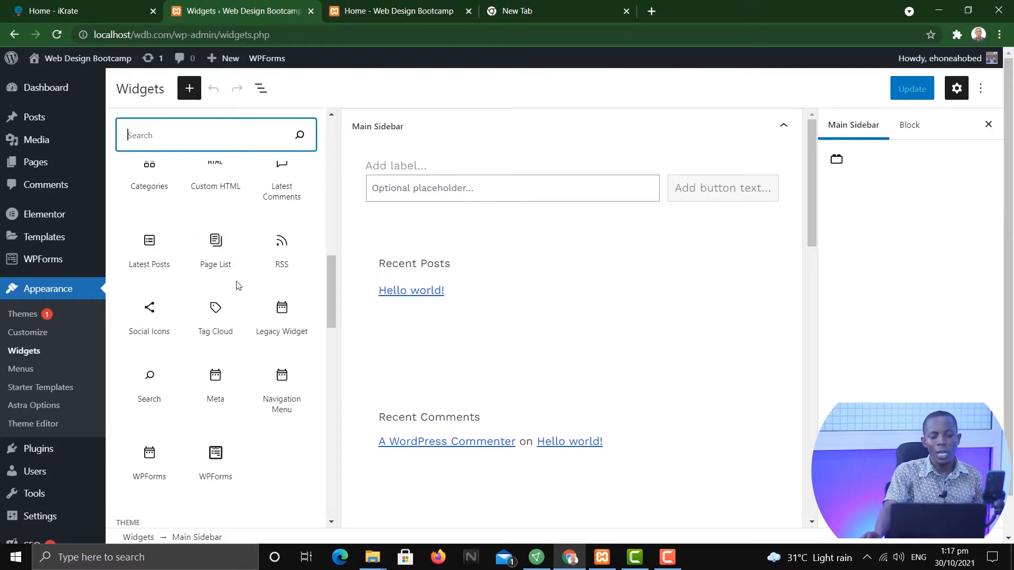
pyautogui.scroll(8, 231, 275)
pyautogui.scroll(8, 230, 274)
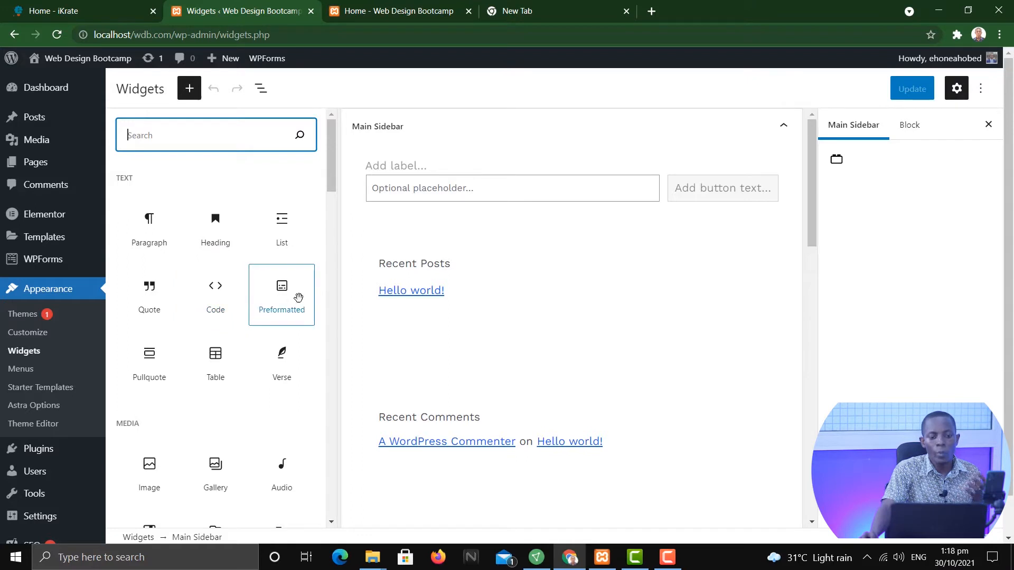
pyautogui.scroll(-4, 174, 363)
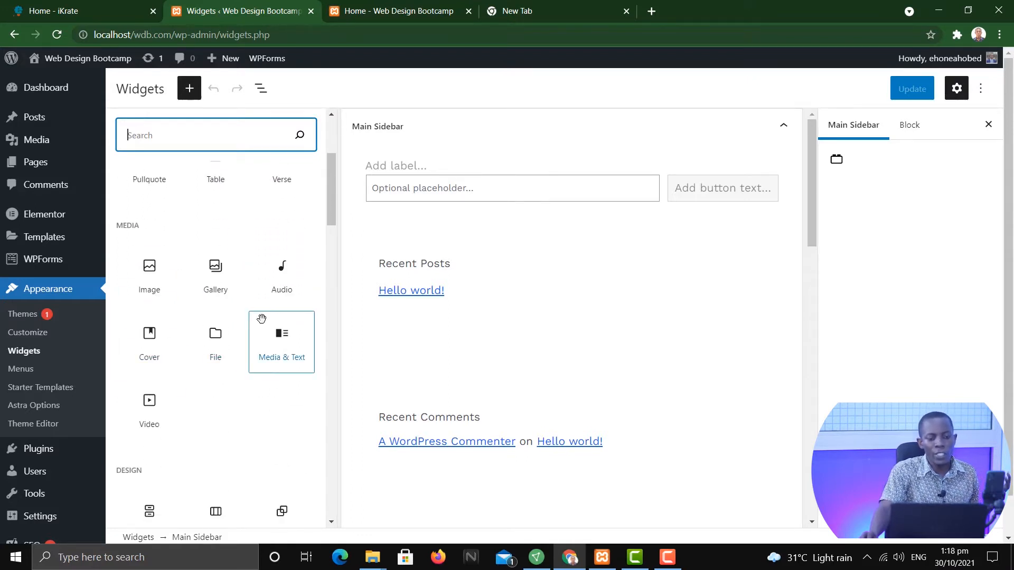
pyautogui.scroll(-3, 237, 299)
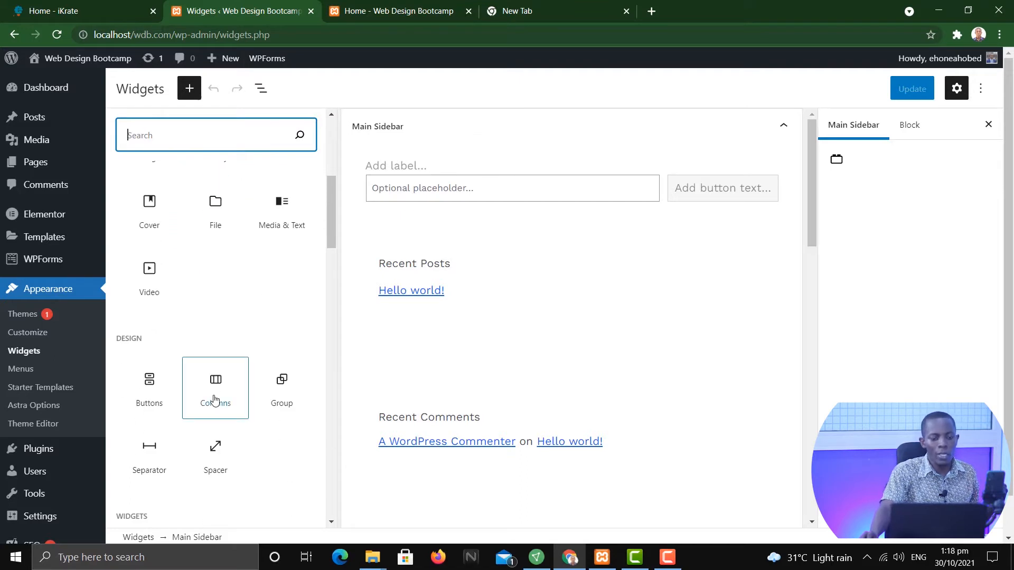
pyautogui.scroll(-1, 215, 403)
pyautogui.scroll(-2, 249, 385)
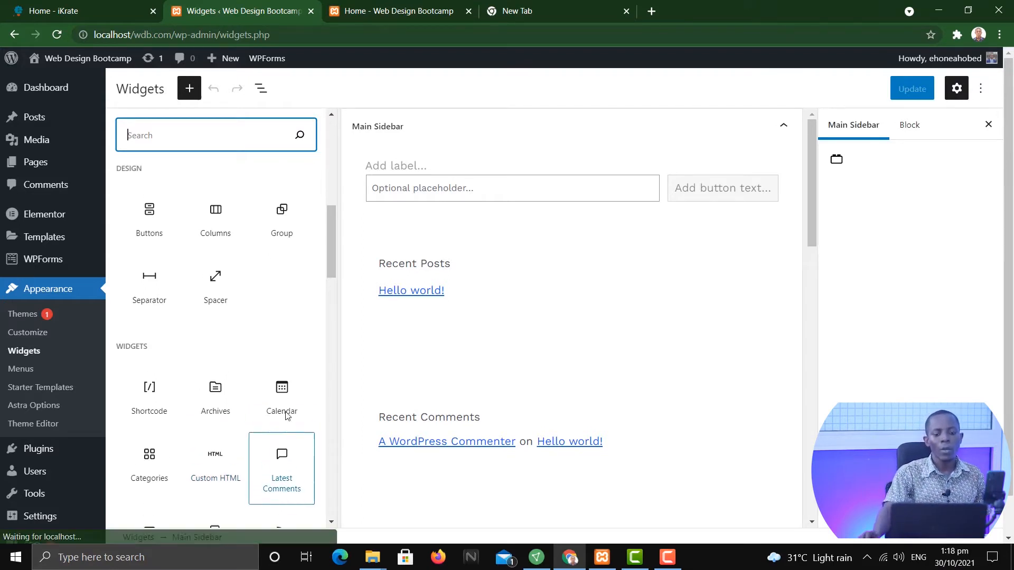
pyautogui.scroll(10, 281, 439)
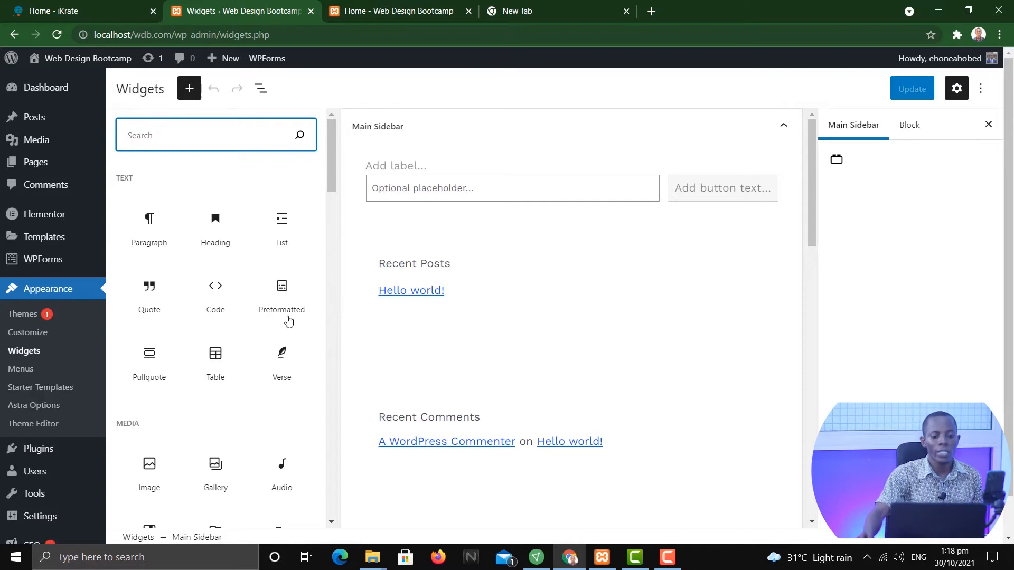
pyautogui.scroll(-15, 294, 315)
pyautogui.scroll(-6, 268, 338)
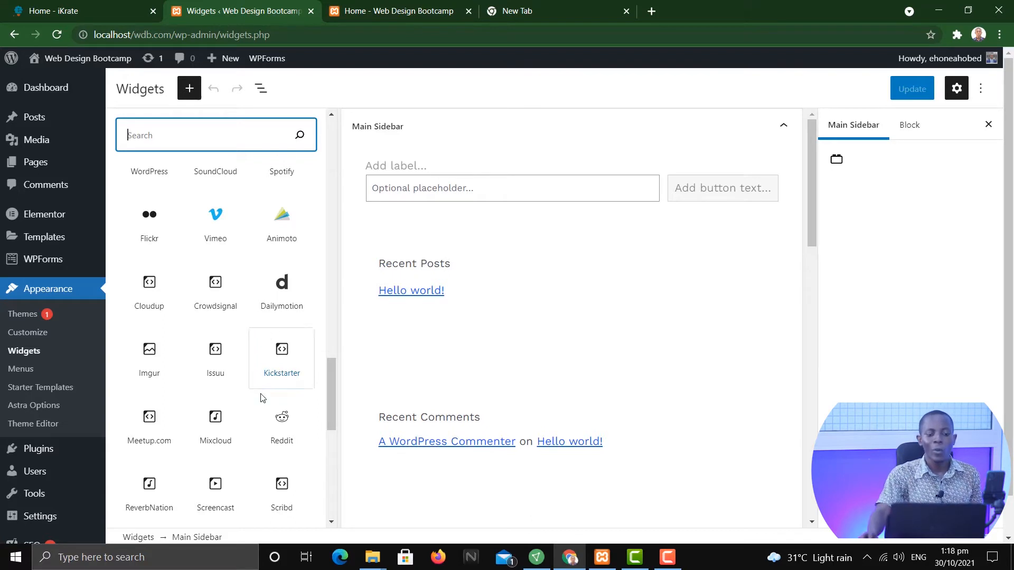
pyautogui.scroll(-6, 268, 338)
pyautogui.scroll(6, 270, 339)
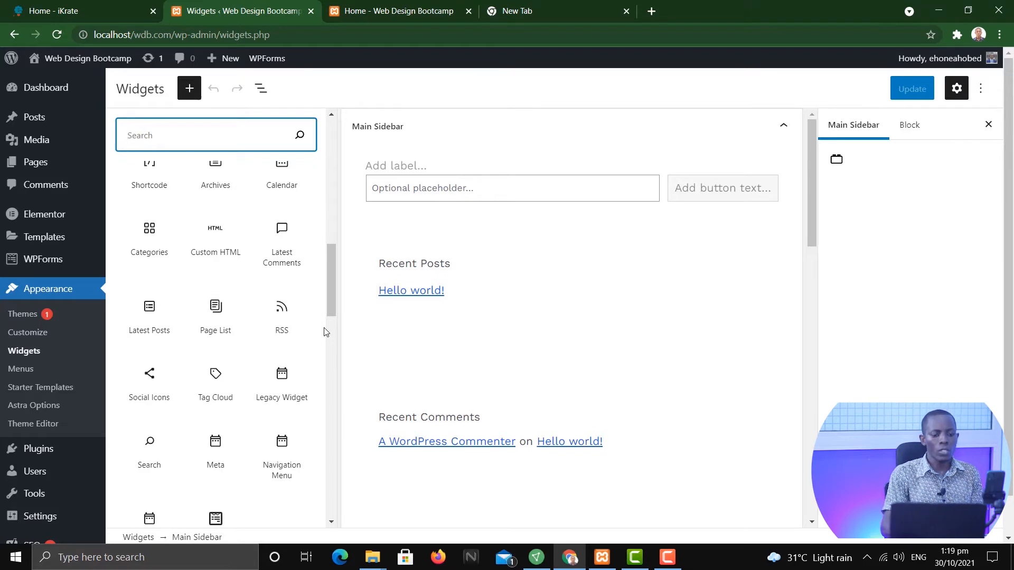
pyautogui.write('searc')
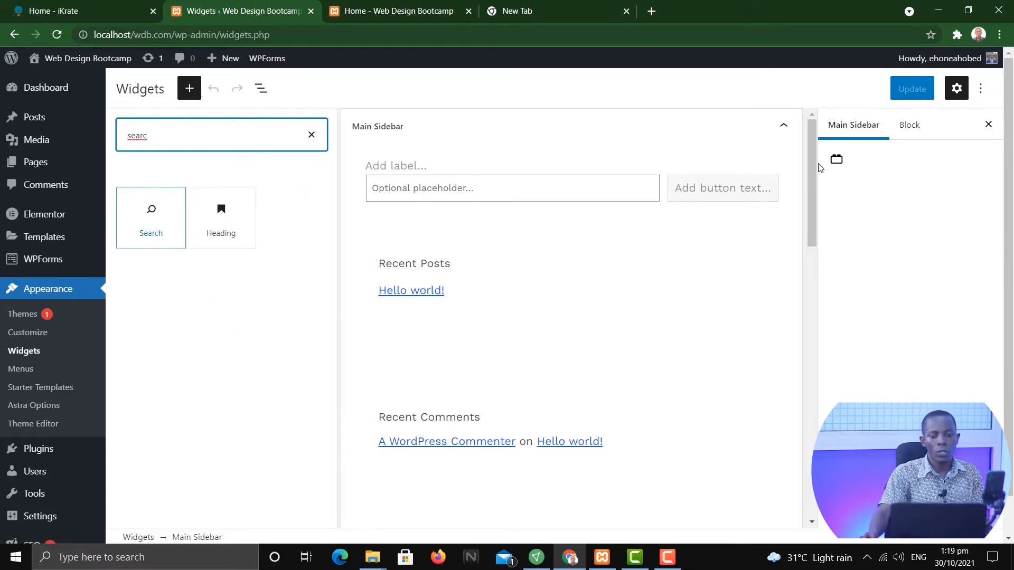
# - Close the block library, collapse the Main Sidebar, toggle the Header area and expand Footer Builder Widget 1
pyautogui.click(782, 131)
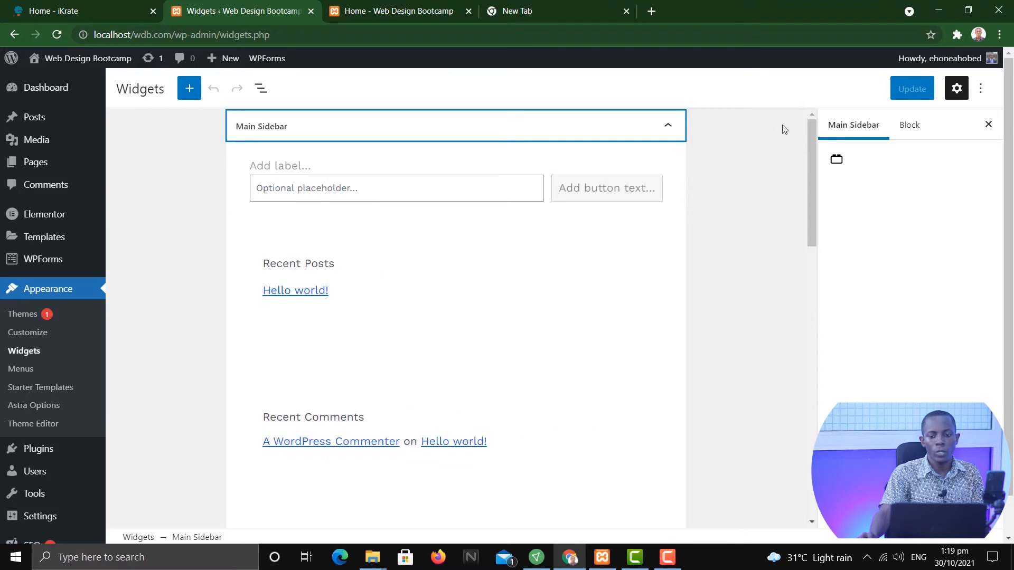
pyautogui.click(559, 138)
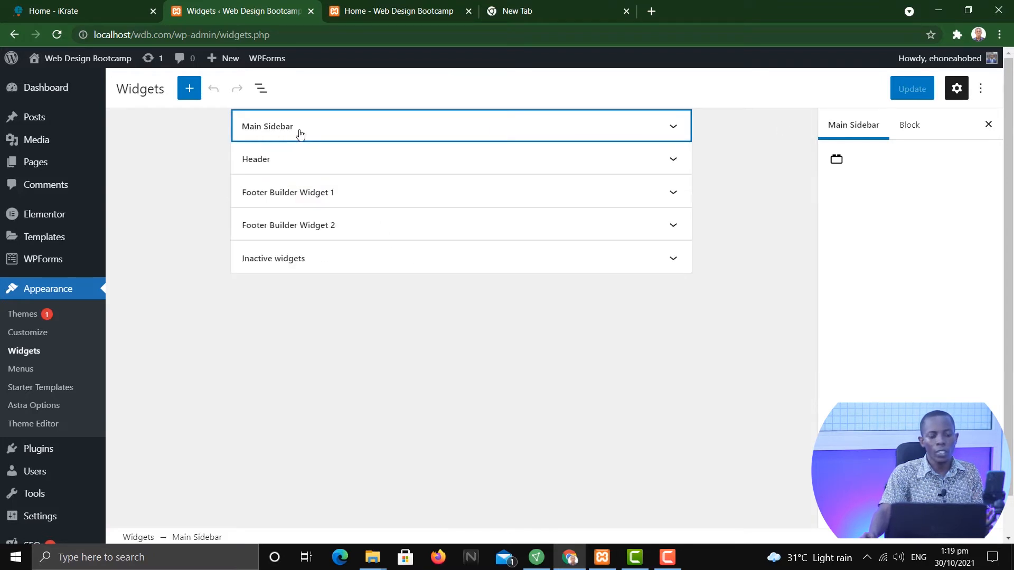
pyautogui.click(303, 164)
pyautogui.click(311, 164)
pyautogui.click(323, 195)
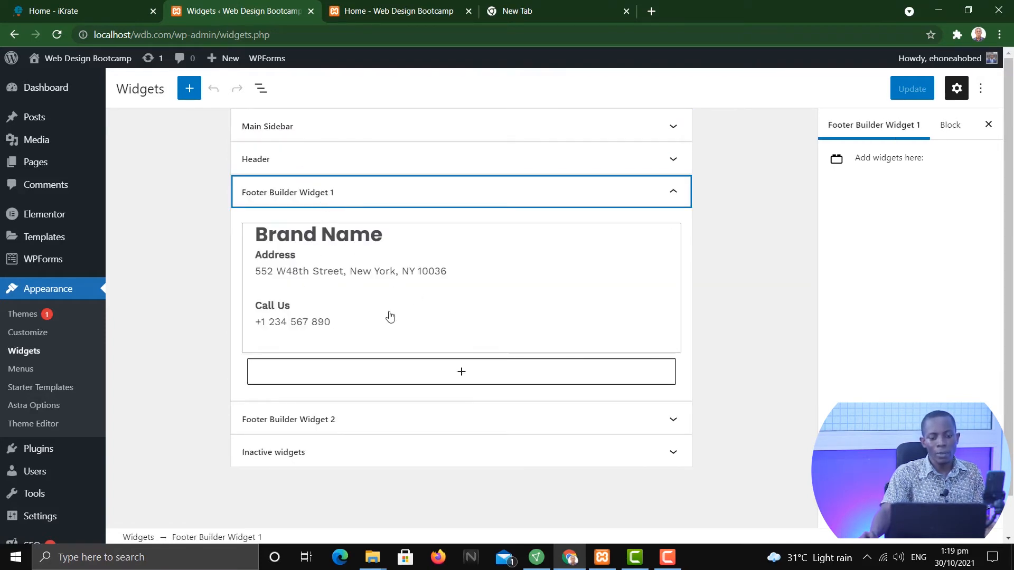
# - Switch to the live home page and locate the brand name heading in its footer
pyautogui.click(396, 11)
pyautogui.scroll(-10, 426, 249)
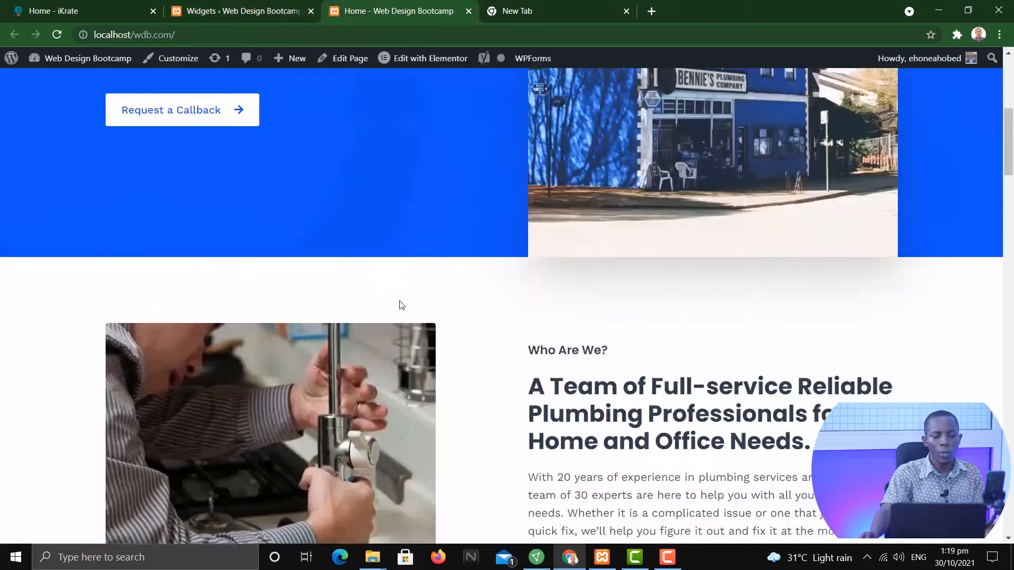
pyautogui.scroll(-15, 392, 314)
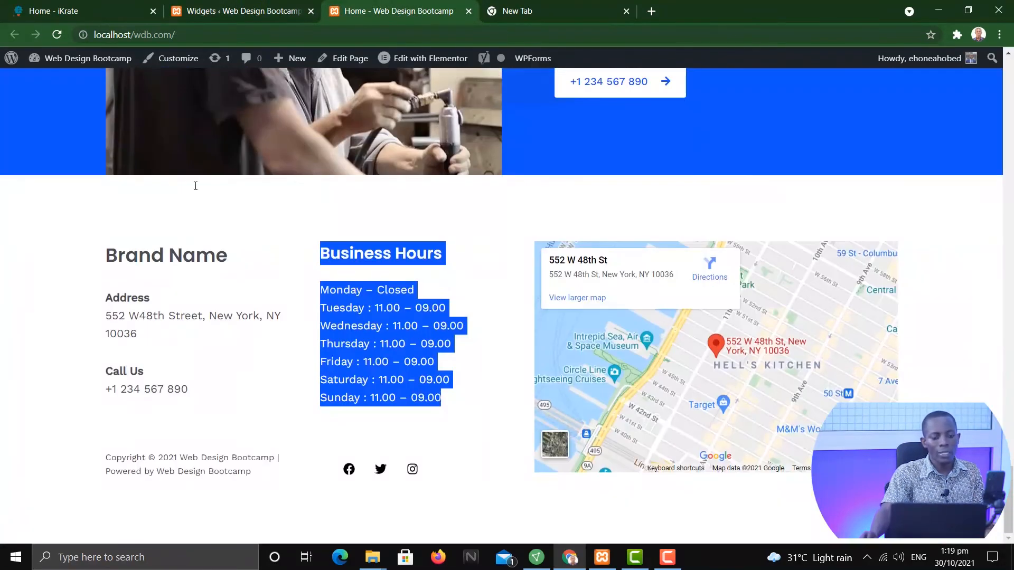
pyautogui.moveTo(107, 255); pyautogui.dragTo(245, 249)
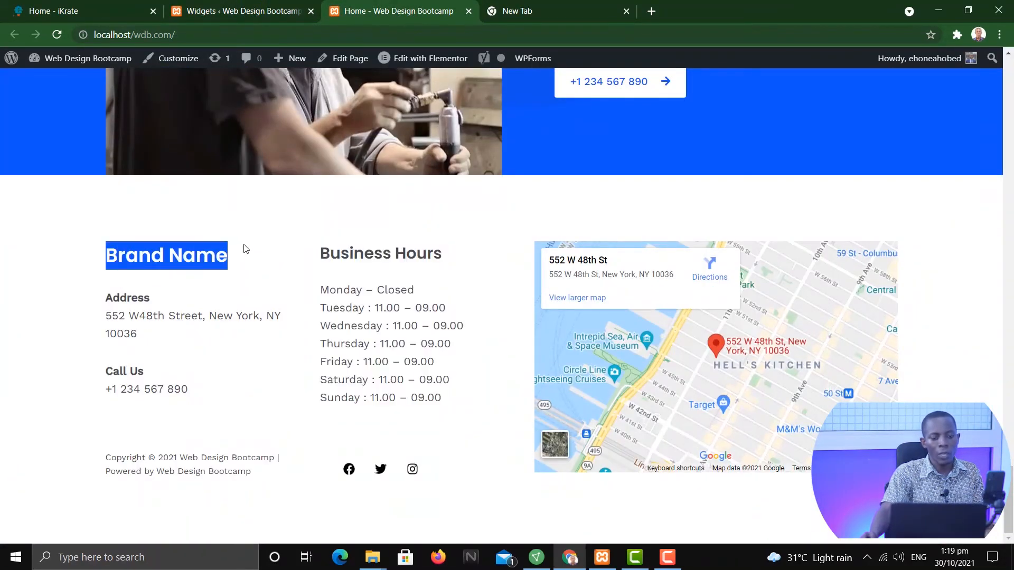
# - Change the title of the Footer Builder Widget 1 text widget to "Company Name" and save the widgets
pyautogui.click(219, 6)
pyautogui.click(320, 243)
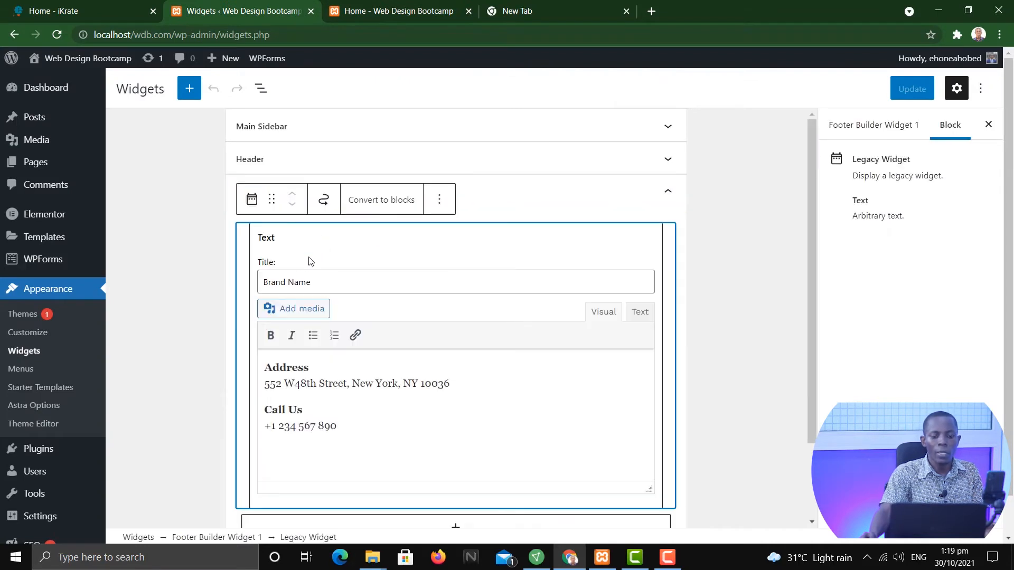
pyautogui.moveTo(288, 286); pyautogui.dragTo(249, 296)
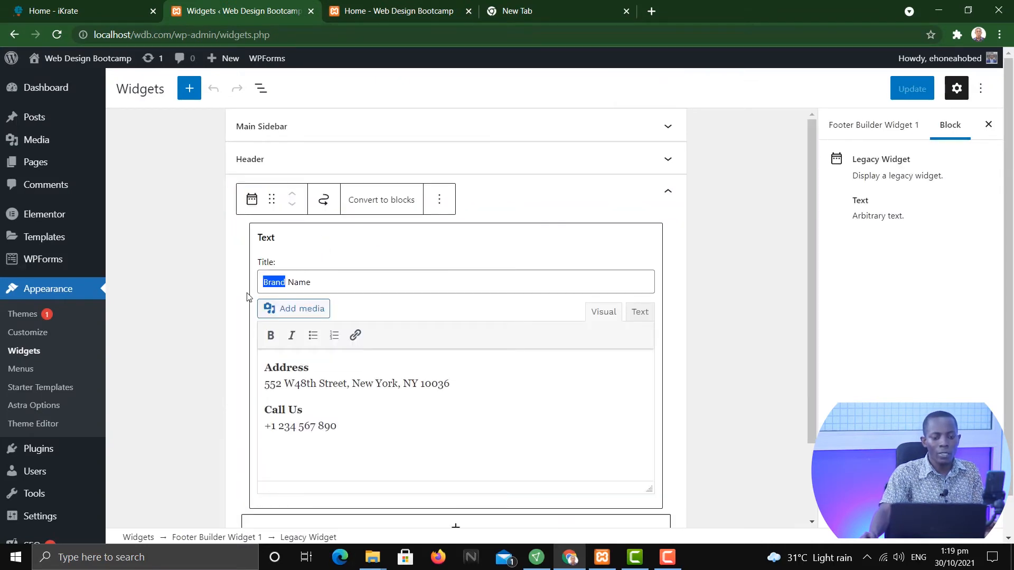
pyautogui.write('Company')
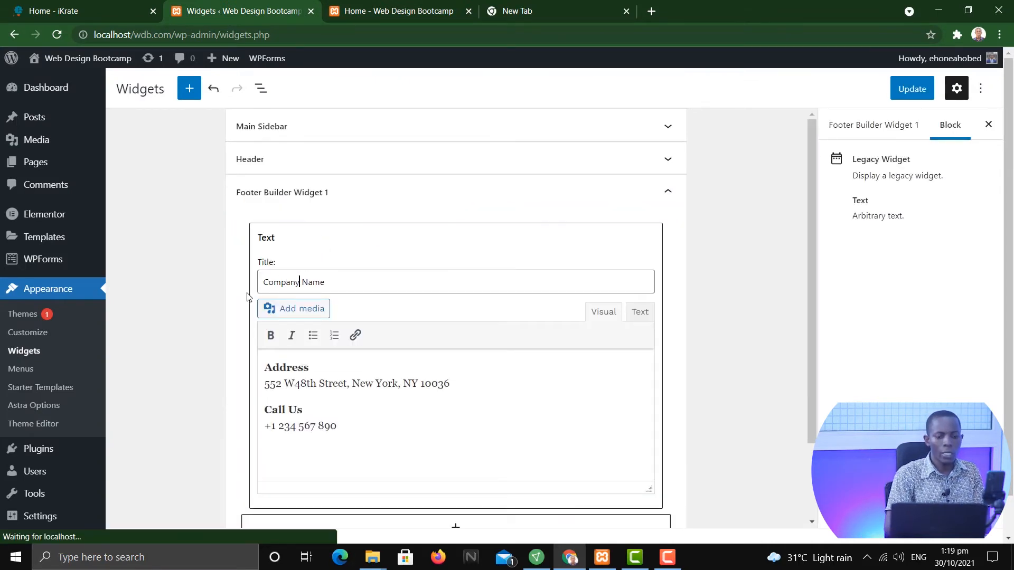
pyautogui.click(910, 89)
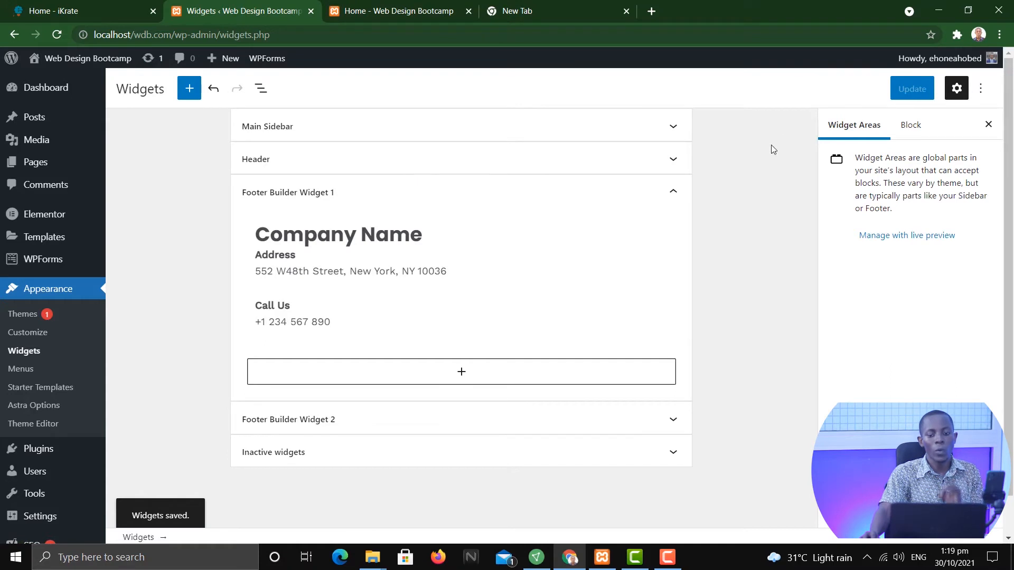
# - Reload the live home page and check the first footer column's heading
pyautogui.click(419, 13)
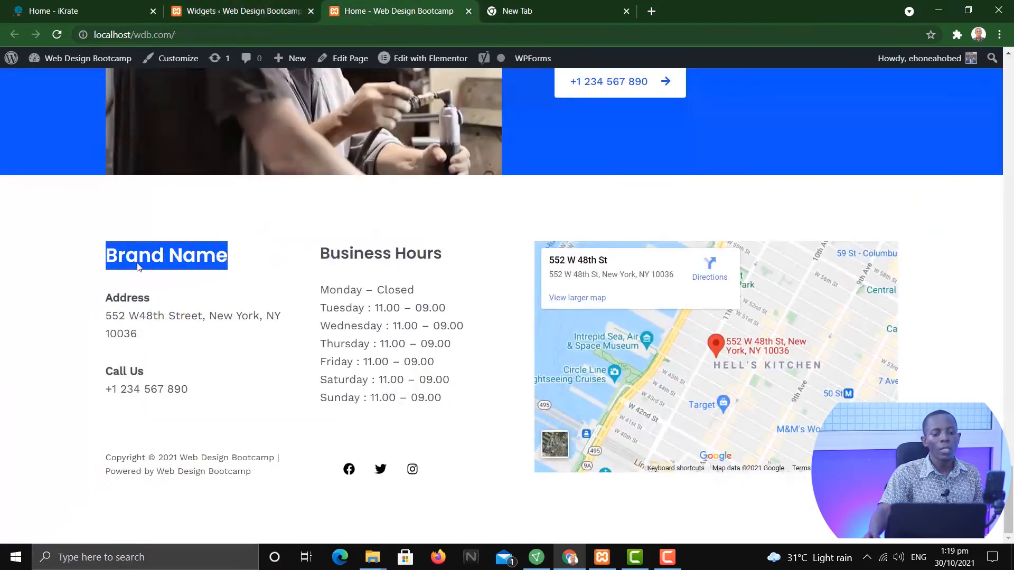
pyautogui.click(59, 37)
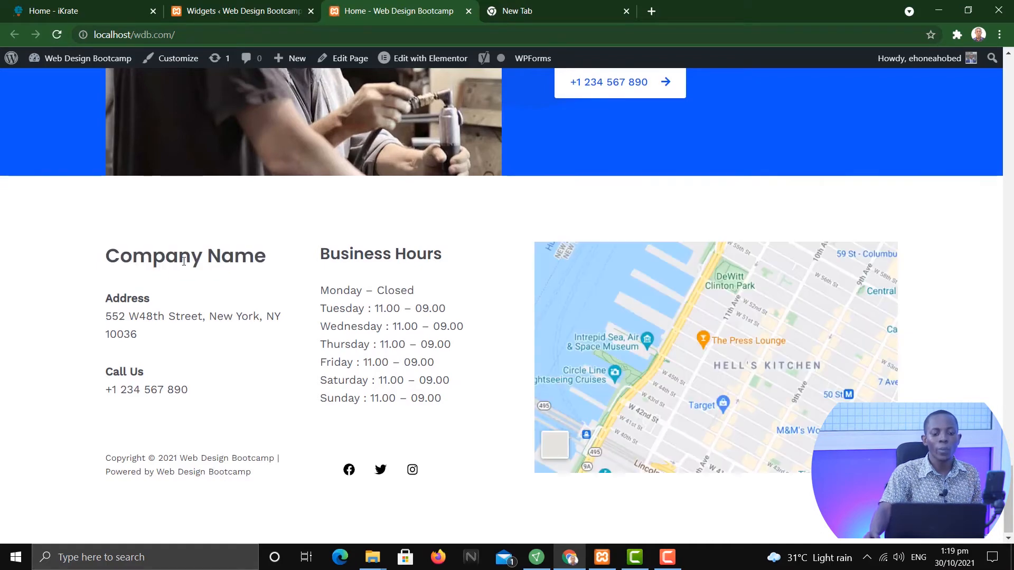
pyautogui.moveTo(153, 258); pyautogui.dragTo(188, 266)
# - Find the Search block in the widget library and add it at the top of the Main Sidebar
pyautogui.click(242, 12)
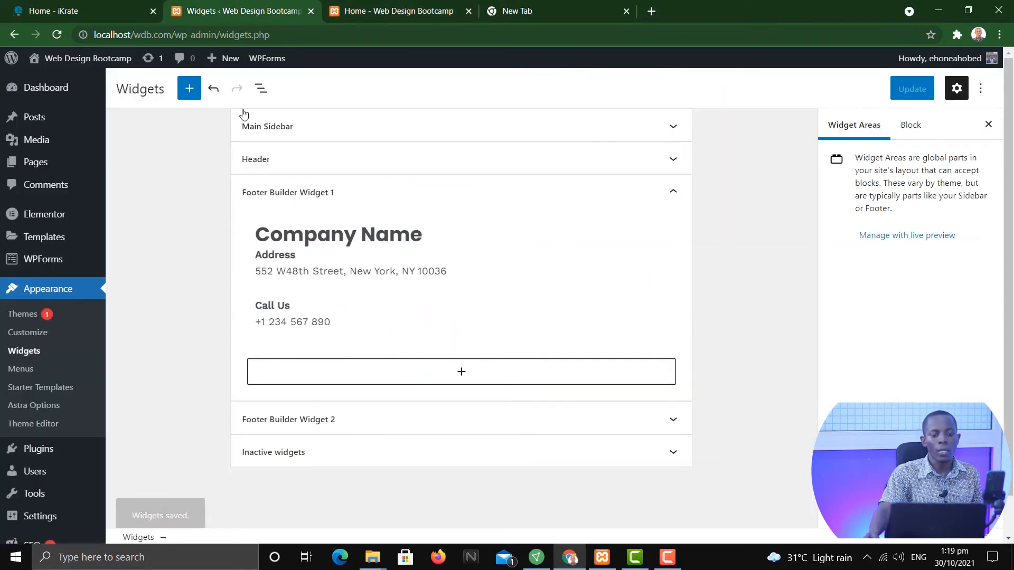
pyautogui.click(189, 89)
pyautogui.write('s')
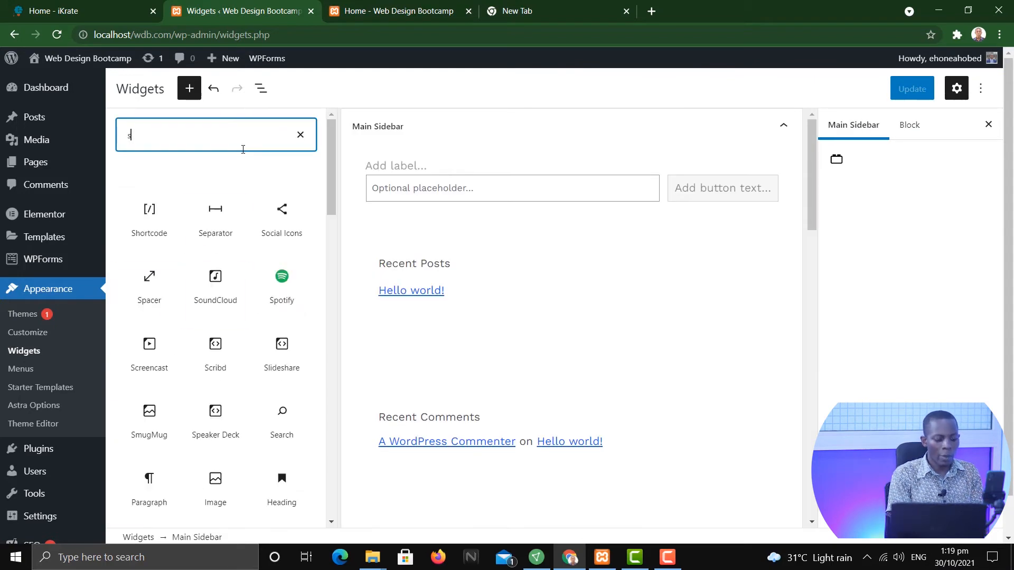
pyautogui.write('earc')
pyautogui.moveTo(153, 214); pyautogui.dragTo(437, 145)
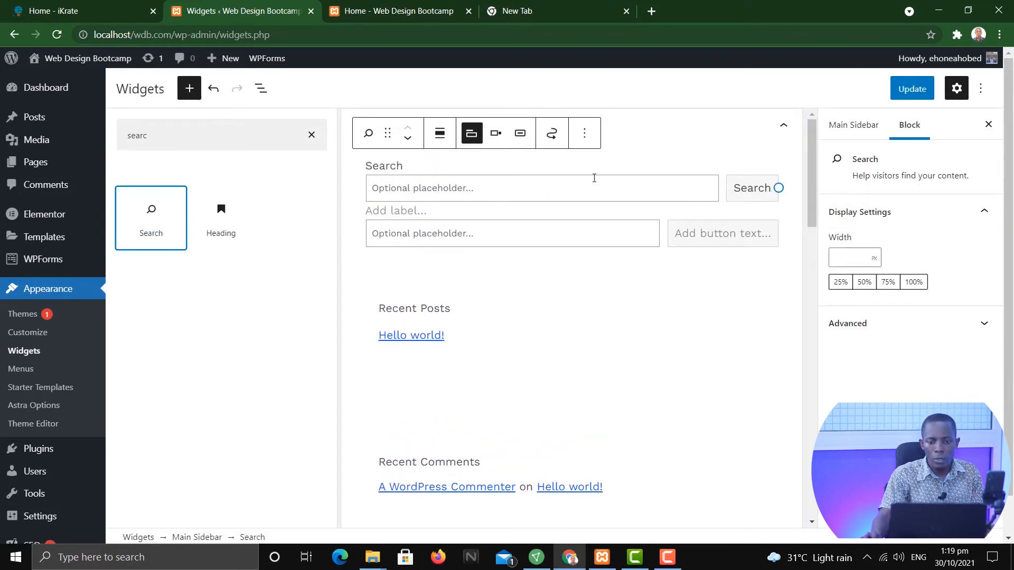
# - Remove the newly added Search block from the Main Sidebar
pyautogui.click(597, 137)
pyautogui.click(470, 139)
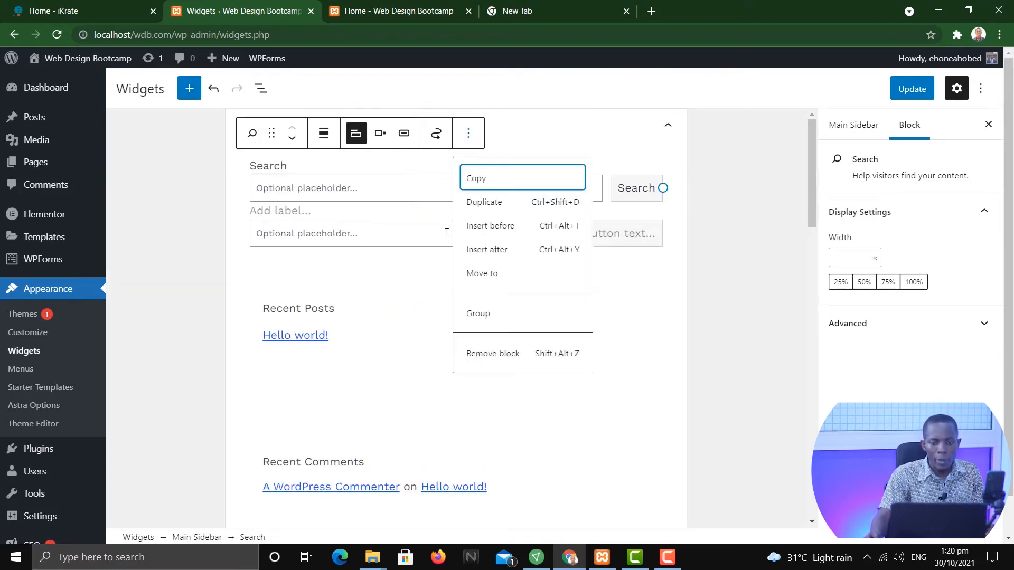
pyautogui.click(508, 354)
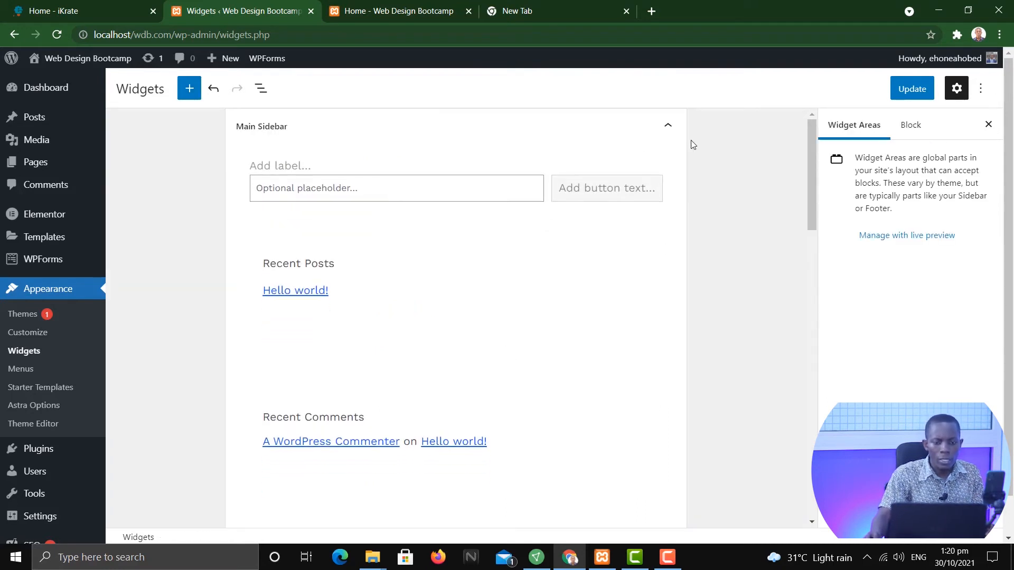
# - Find the Search block in the block library, insert it above the company text in Footer Builder Widget 1, and save the widgets
pyautogui.click(668, 129)
pyautogui.scroll(-1, 593, 410)
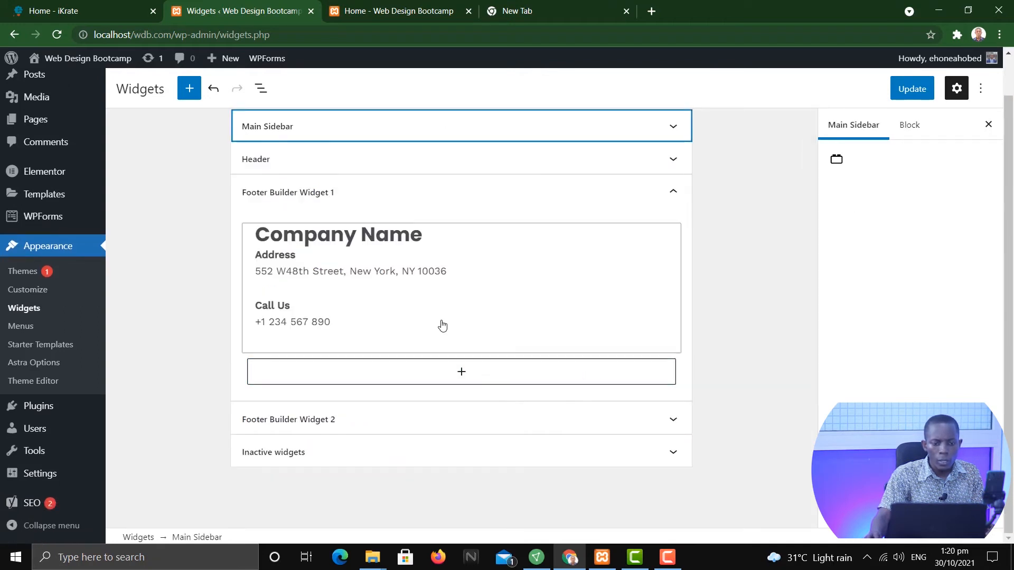
pyautogui.click(188, 88)
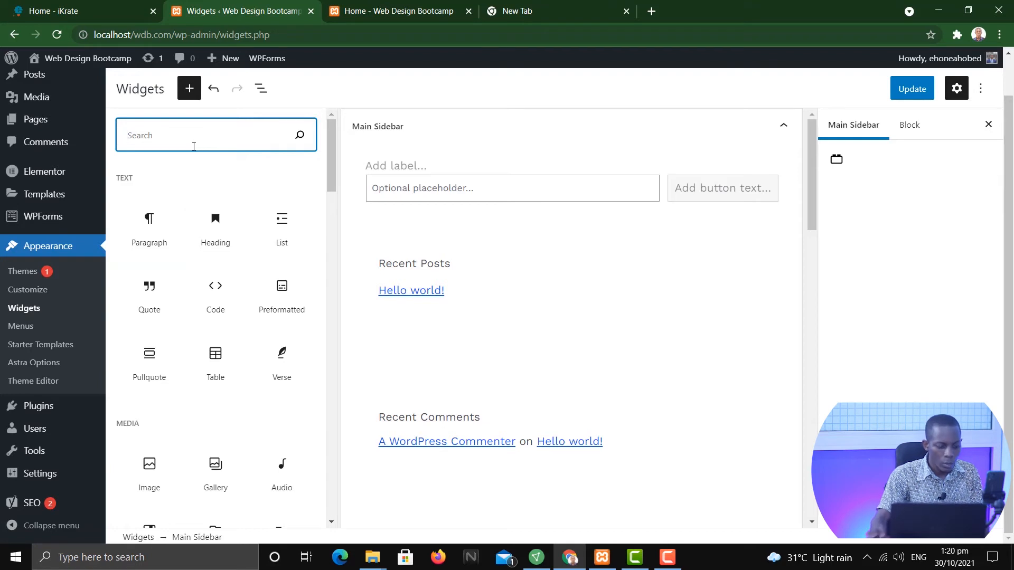
pyautogui.write('sa')
pyautogui.press('BackSpace')
pyautogui.write('ea')
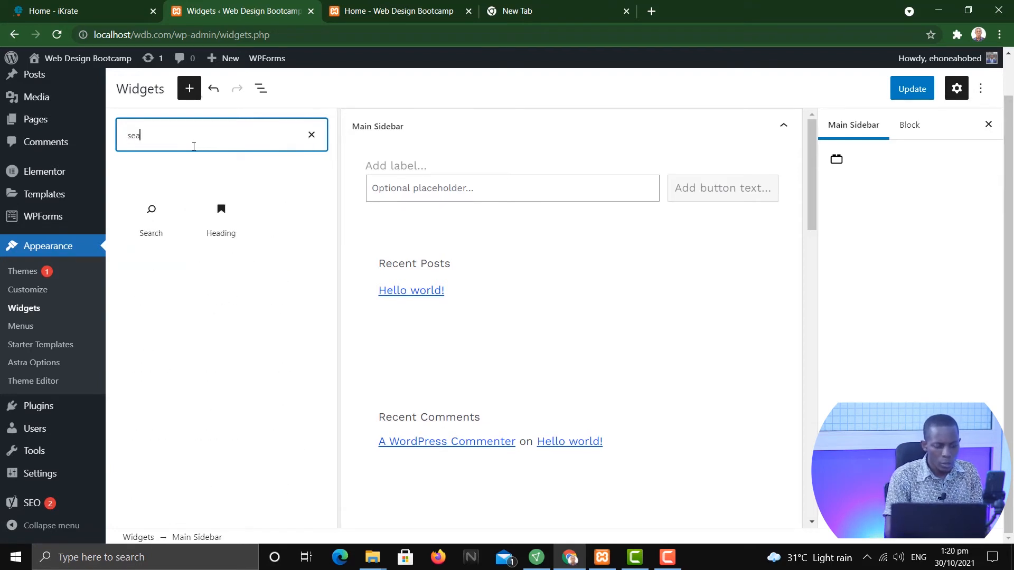
pyautogui.rightClick(151, 206)
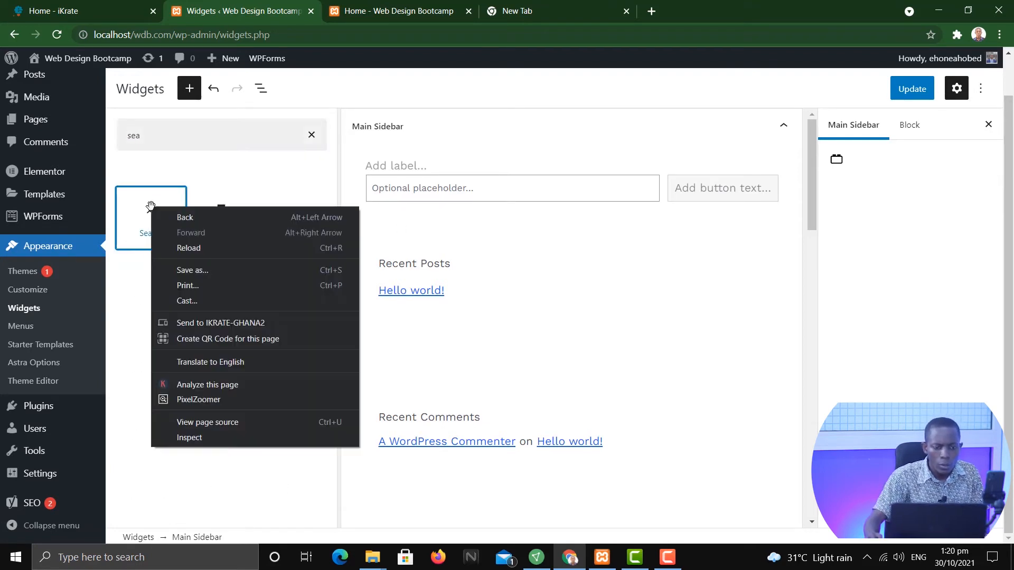
pyautogui.moveTo(149, 214); pyautogui.dragTo(427, 346)
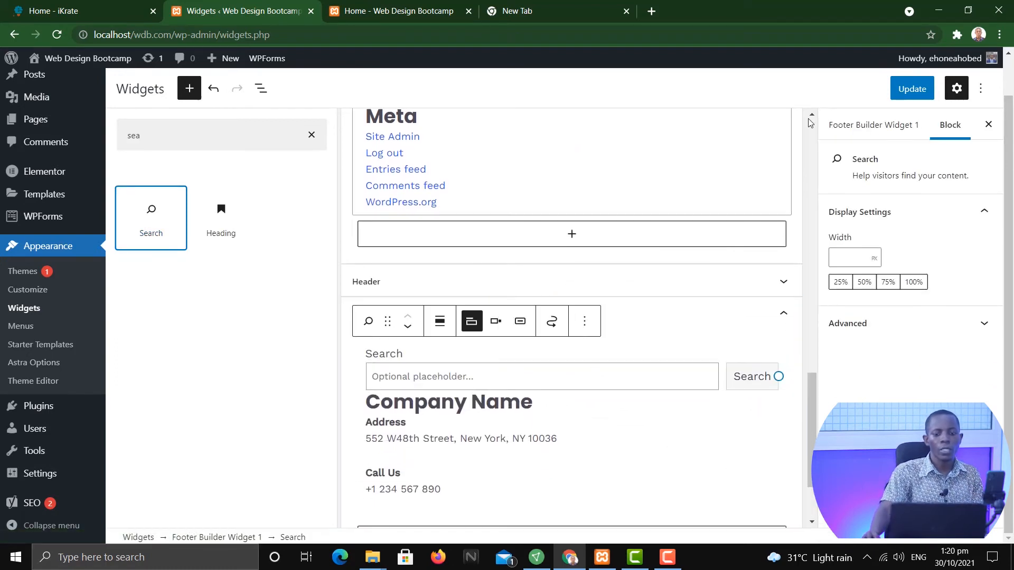
pyautogui.click(910, 89)
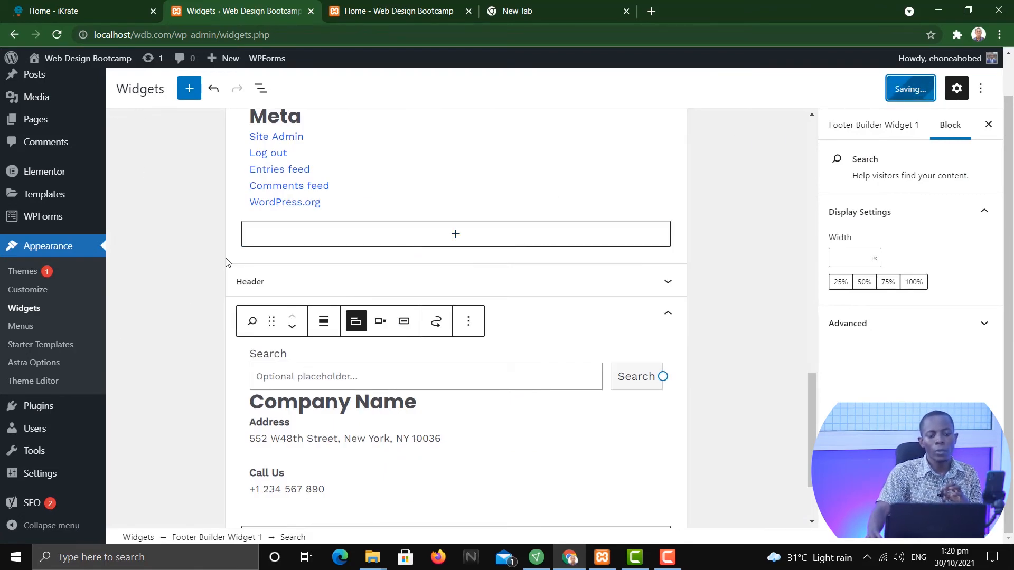
# - Reload the live home page and check the search box in the first footer column
pyautogui.hotkey('ctrl', 'Tab')
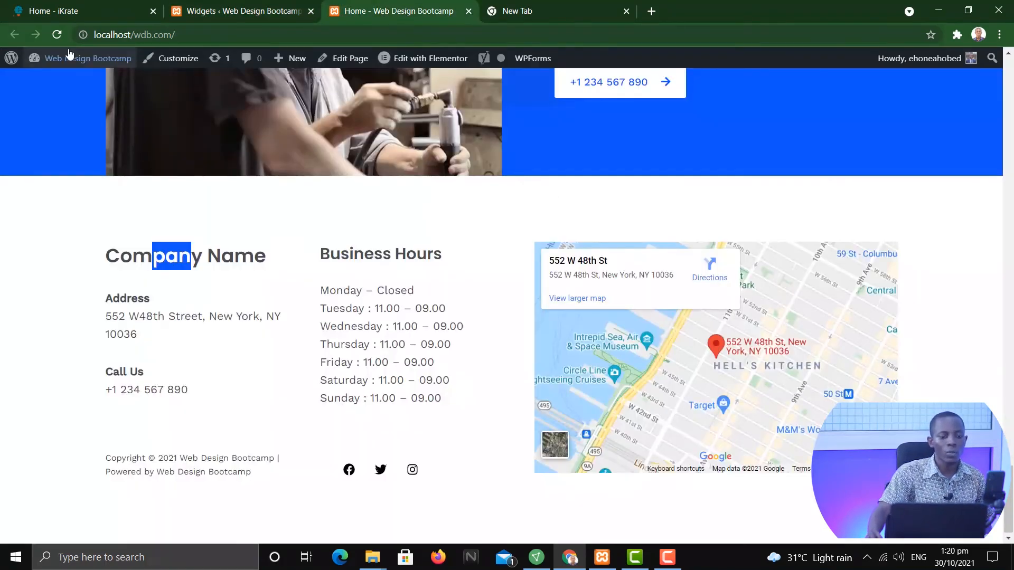
pyautogui.click(56, 34)
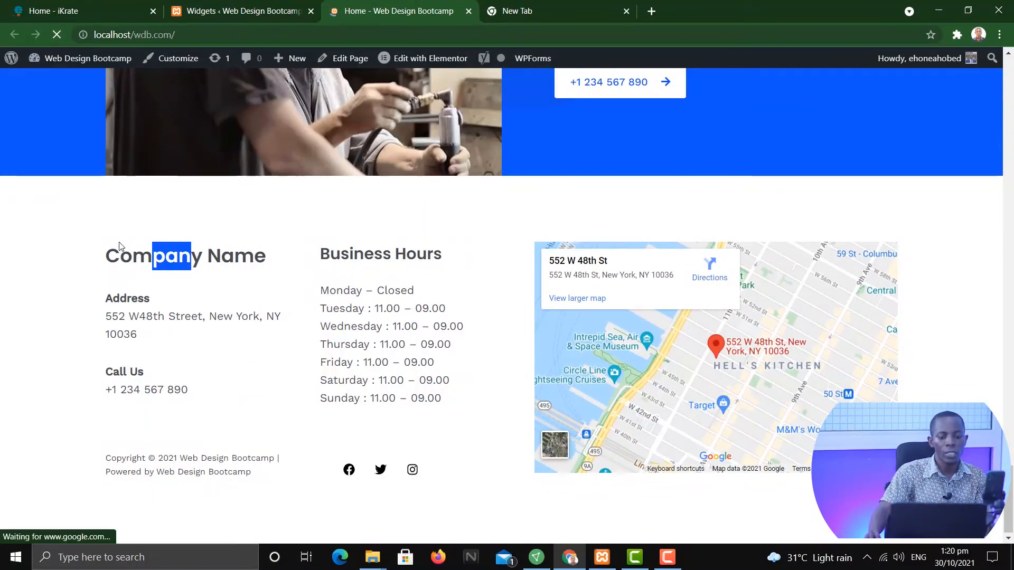
pyautogui.click(173, 281)
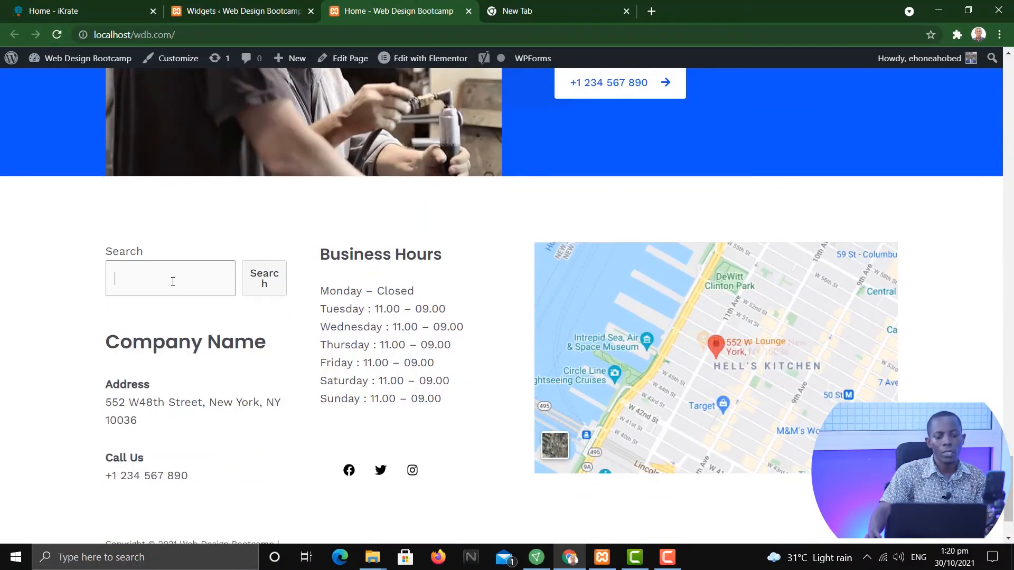
pyautogui.click(24, 267)
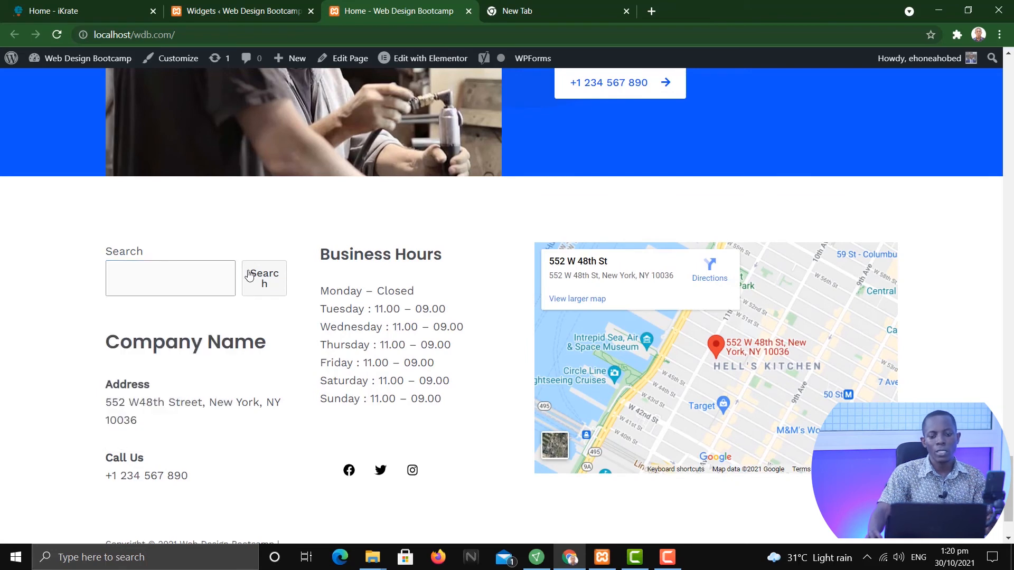